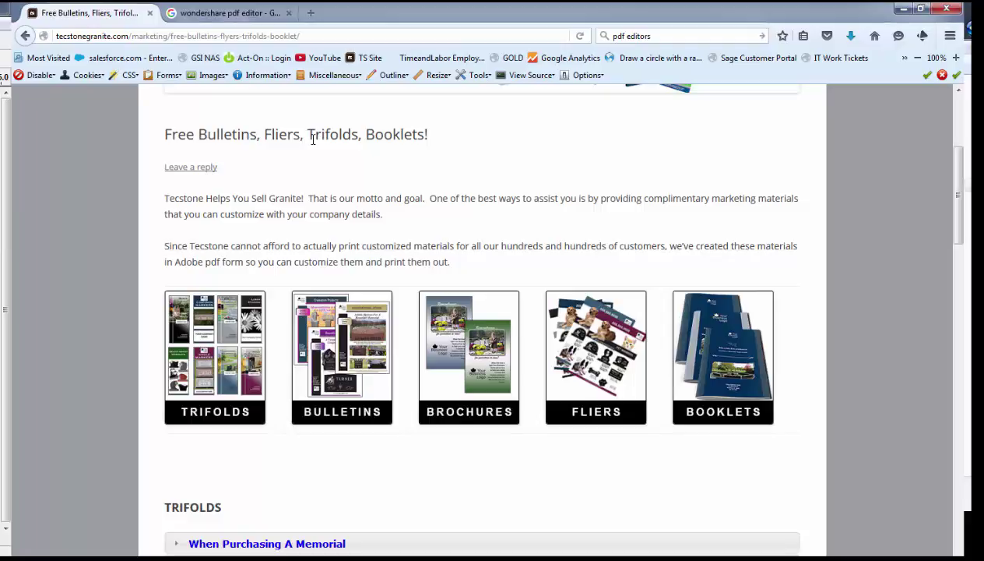
# Step: Switch to the Google tab with the 'wondershare pdf editor' search results
pyautogui.hotkey('ctrl', 'Tab')
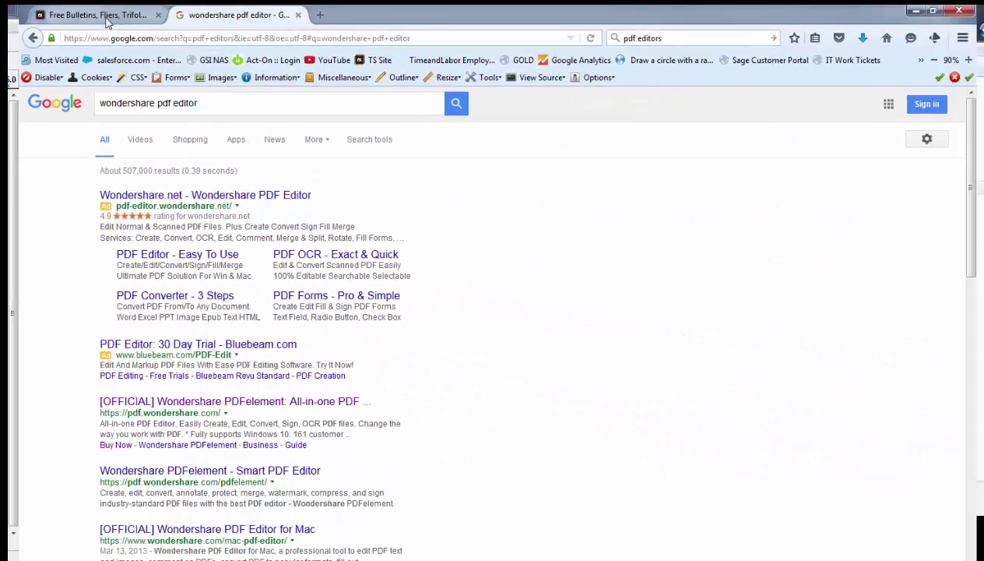
# Step: On the Tecstone page, go to Brochures and expand Single Headstones to reach DkBlue-Singles.pdf
pyautogui.click(108, 22)
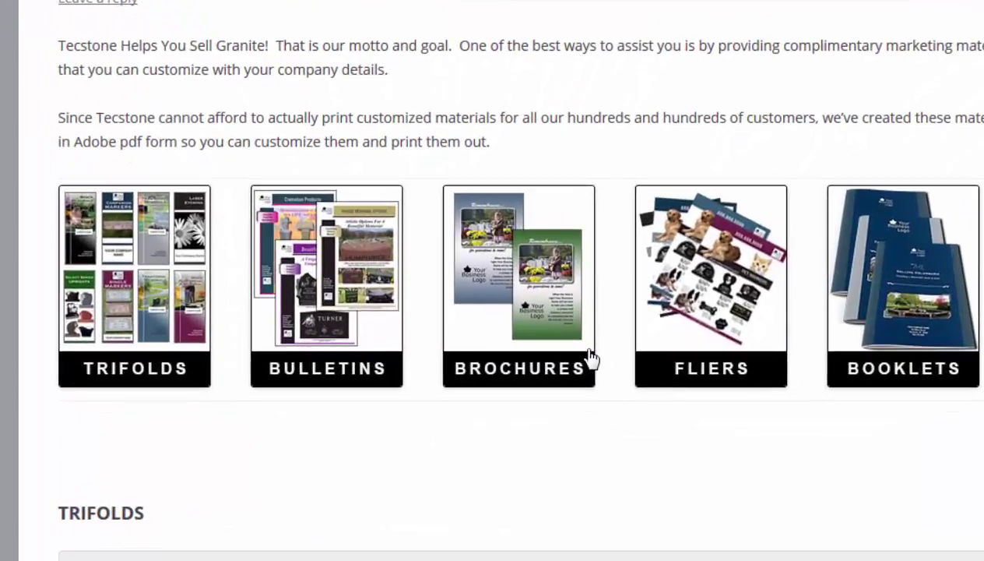
pyautogui.scroll(-2, 589, 354)
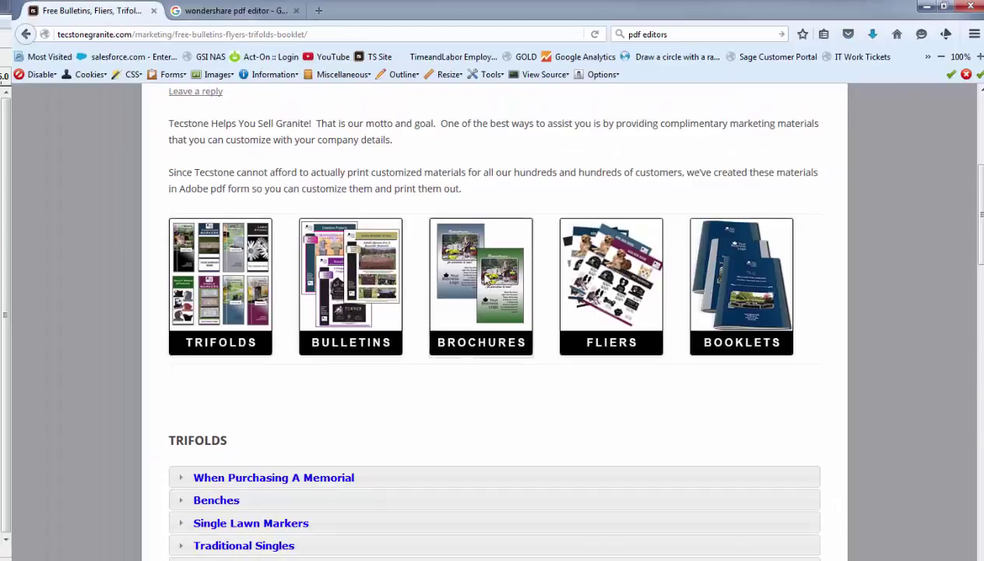
pyautogui.click(482, 280)
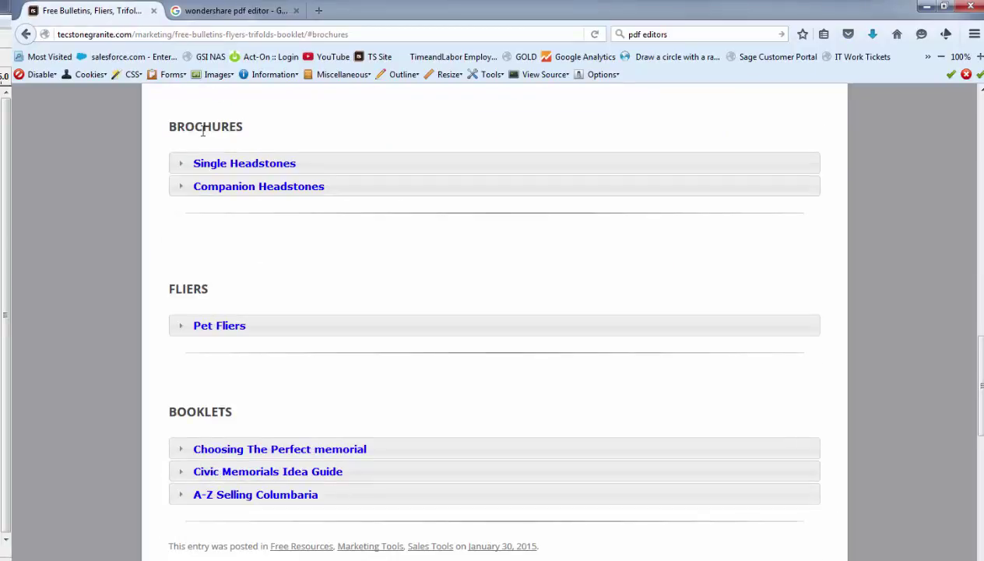
pyautogui.click(257, 163)
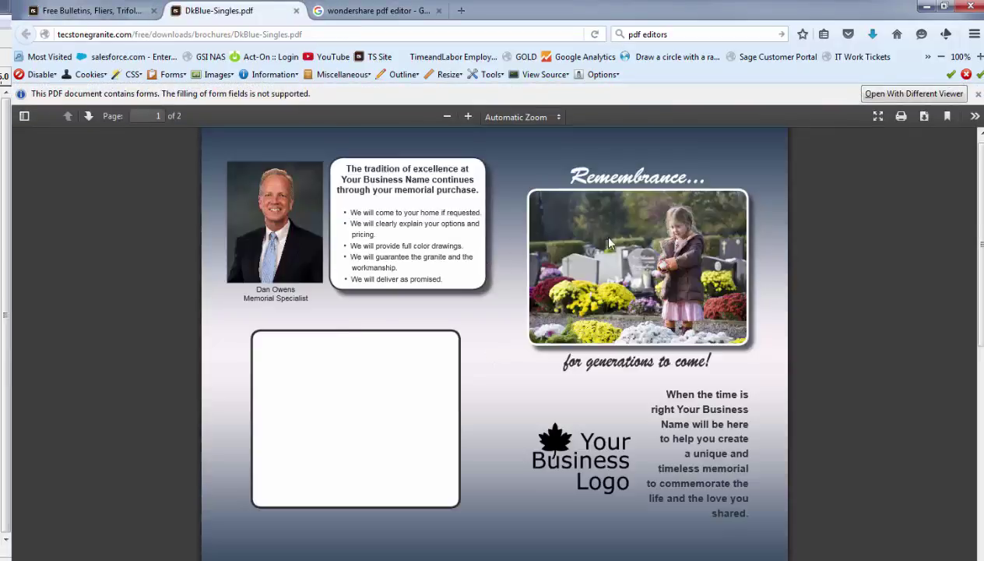
pyautogui.scroll(-5, 627, 234)
pyautogui.scroll(-2, 635, 242)
pyautogui.scroll(8, 634, 241)
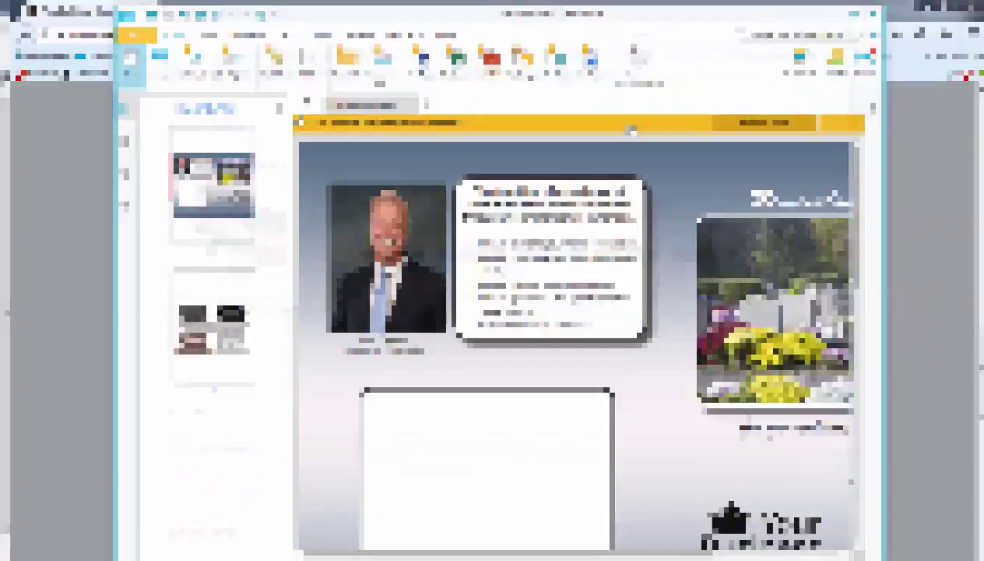
# Step: Maximize the PDFelement window, scroll down to page 2 of the brochure, then minimize it
pyautogui.moveTo(445, 20); pyautogui.dragTo(420, 49)
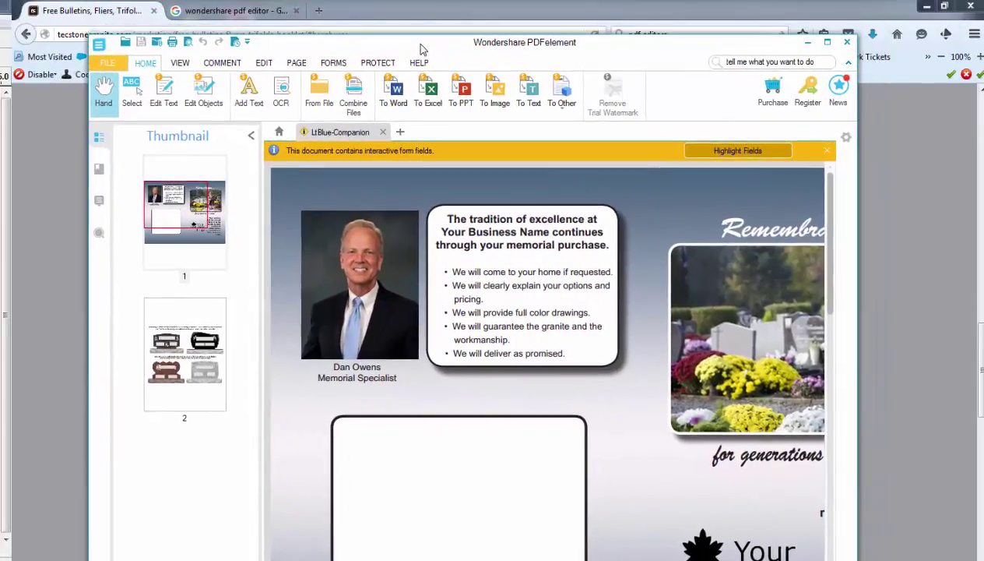
pyautogui.click(827, 43)
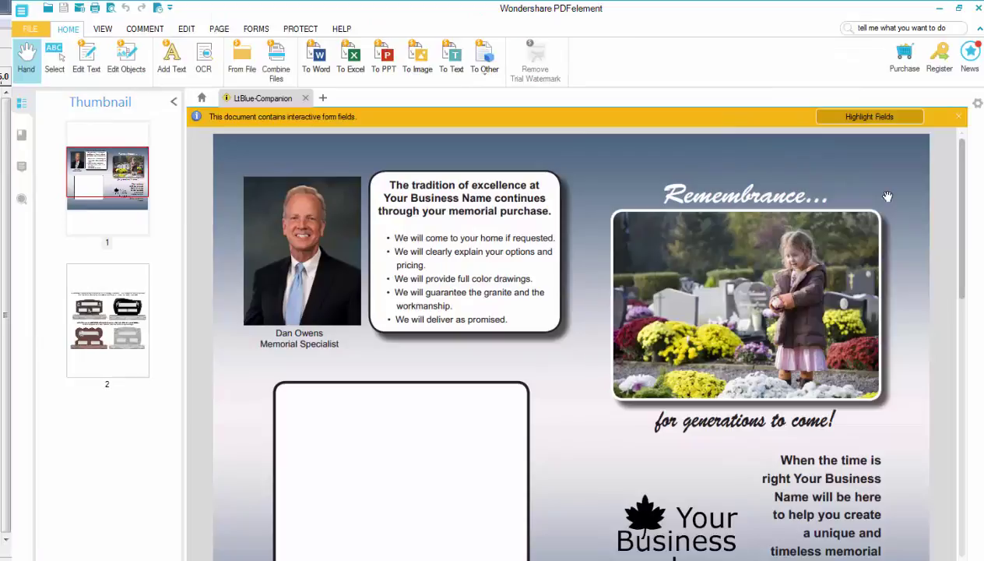
pyautogui.moveTo(965, 154); pyautogui.dragTo(974, 343)
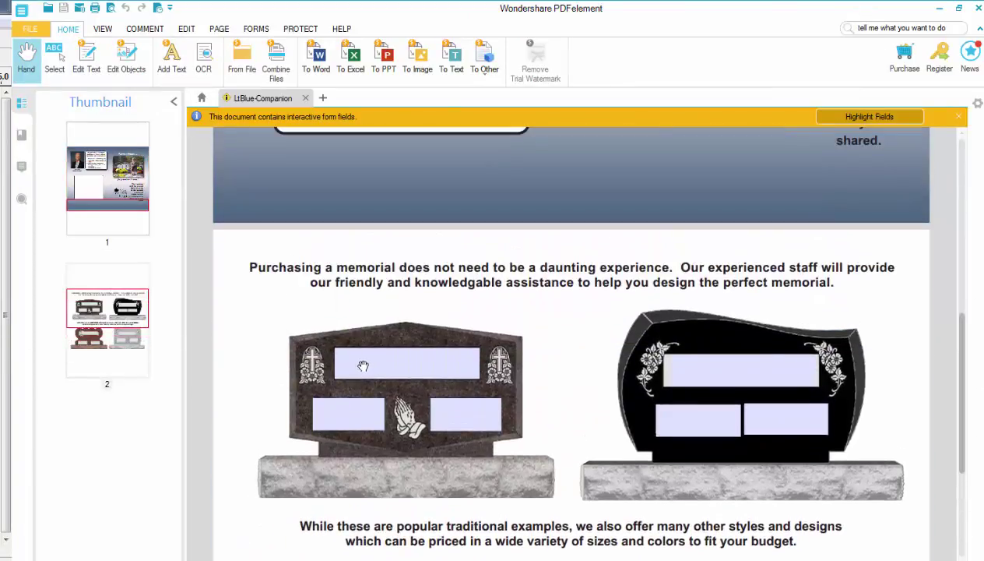
pyautogui.click(939, 8)
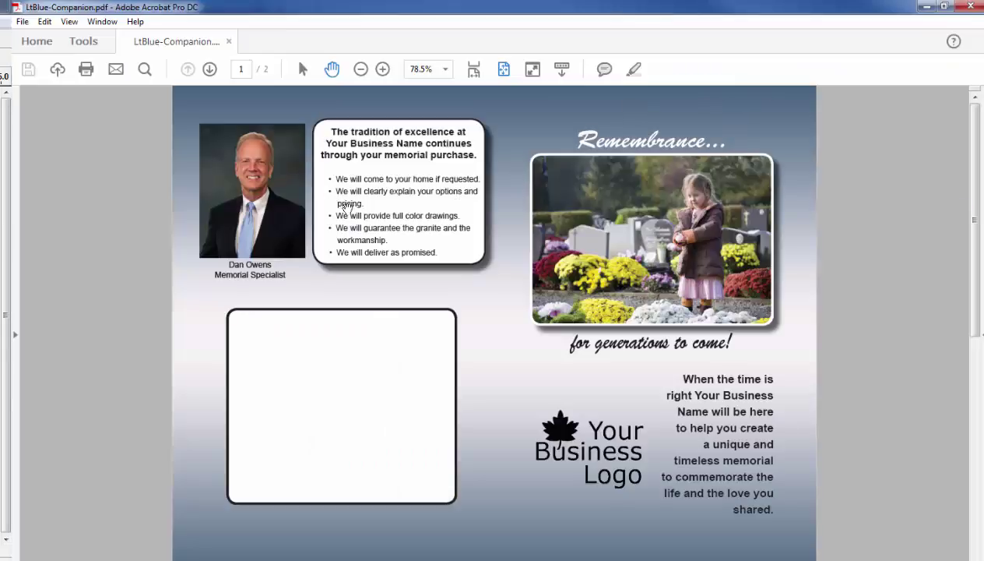
# Step: Enter the surname 'REYNOLDS' in the first headstone's top field on page 2
pyautogui.scroll(-3, 466, 220)
pyautogui.click(309, 204)
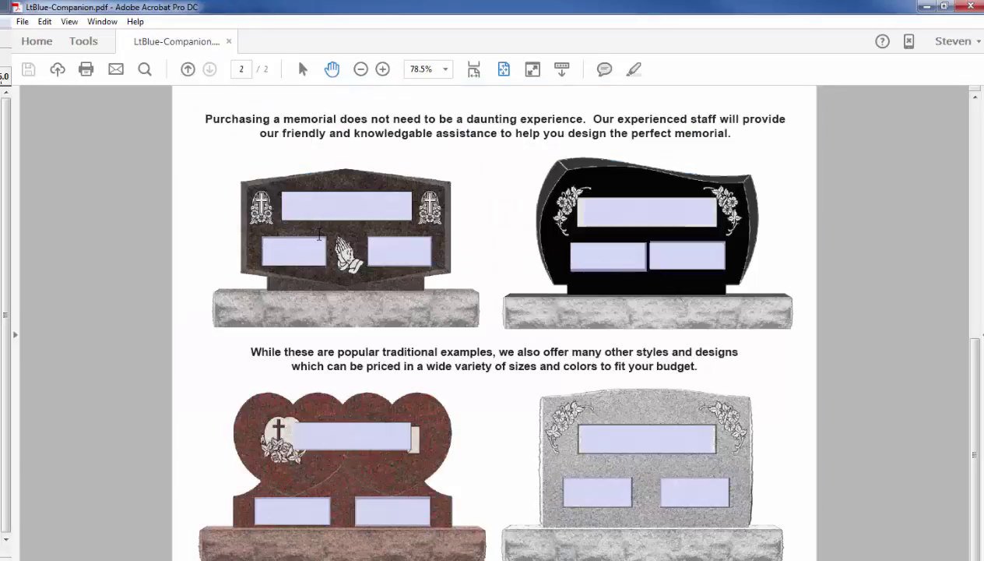
pyautogui.click(331, 209)
pyautogui.press('Return')
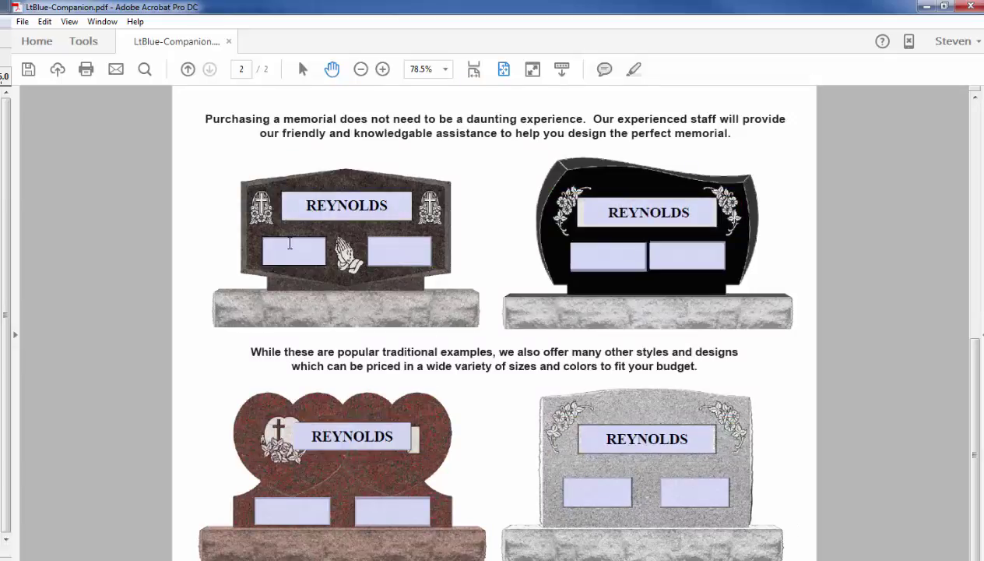
pyautogui.click(289, 244)
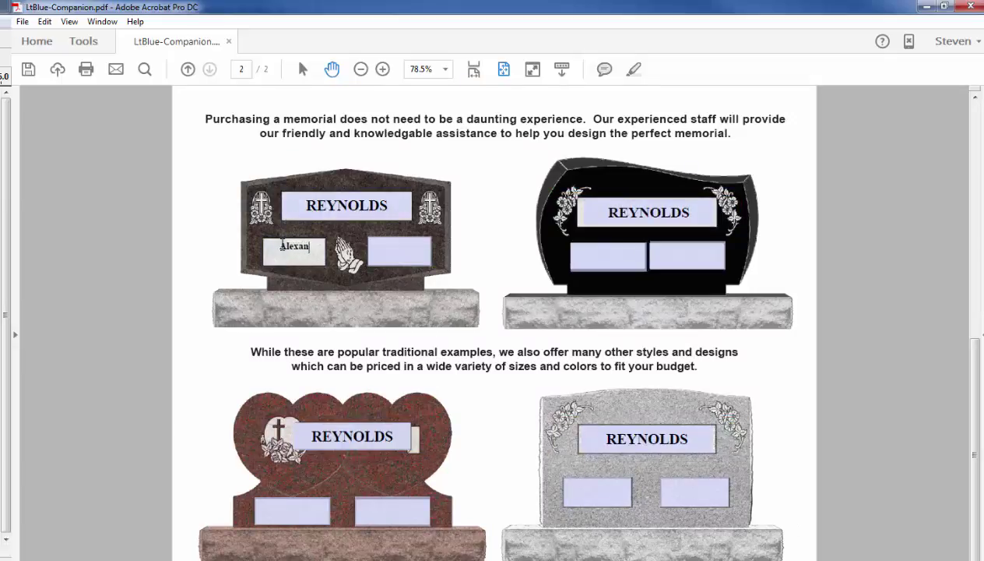
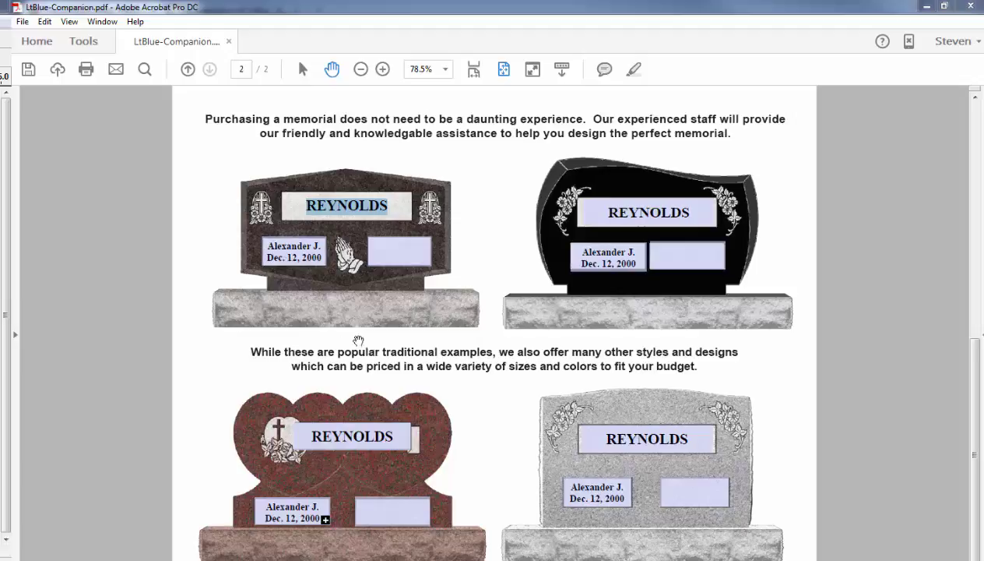
pyautogui.click(293, 248)
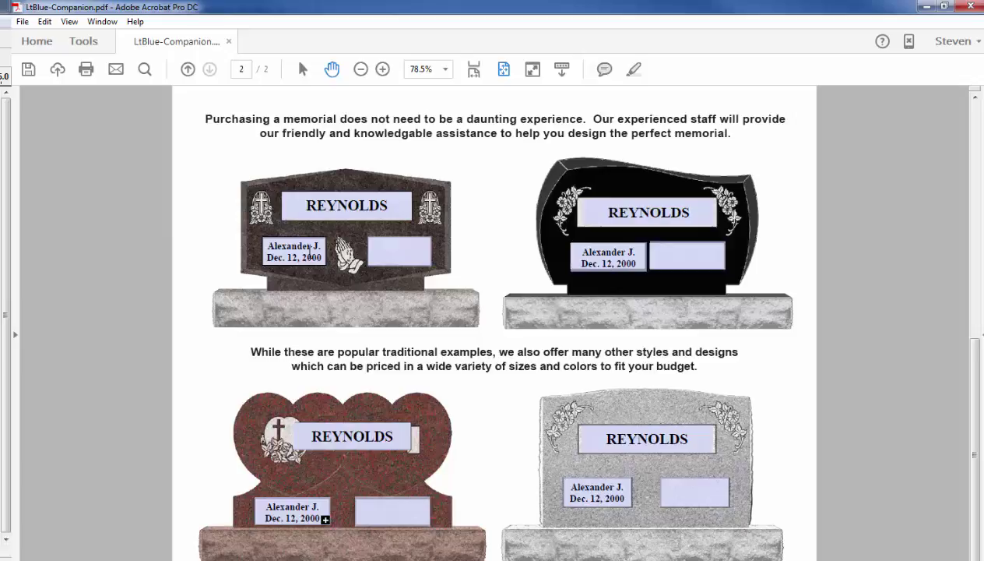
pyautogui.press('pageup')
pyautogui.press('pagedown')
pyautogui.press('pageup')
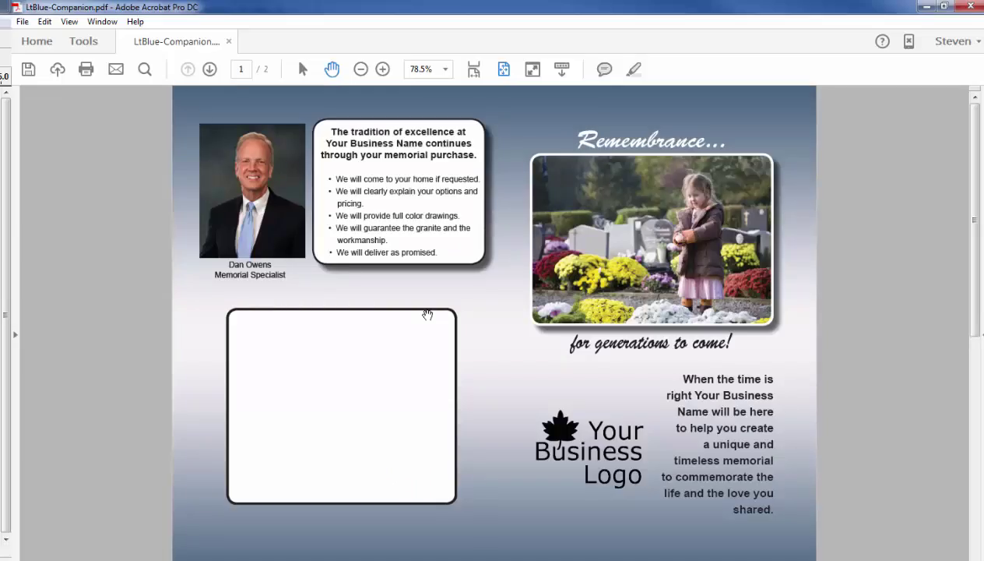
pyautogui.press('pagedown')
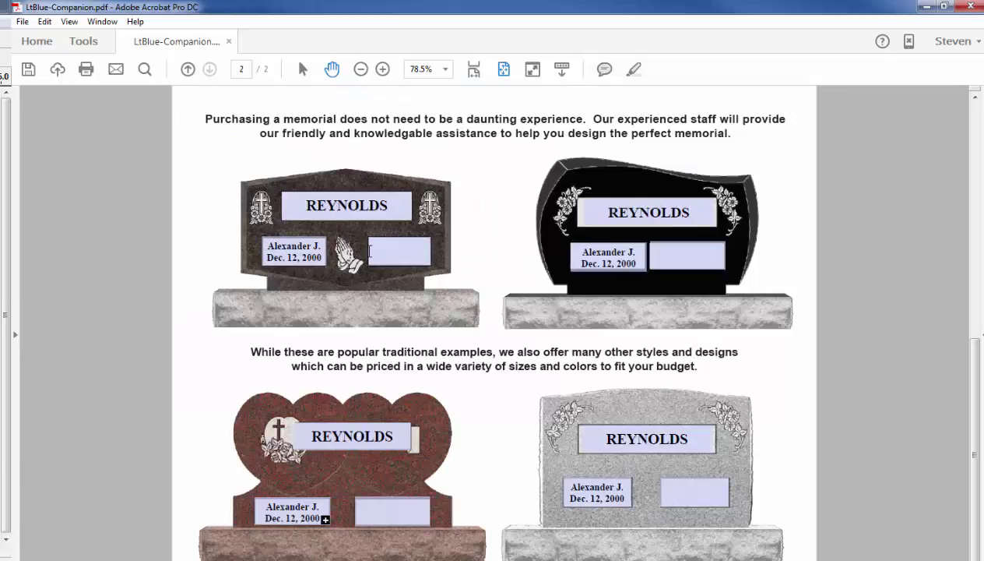
pyautogui.click(374, 244)
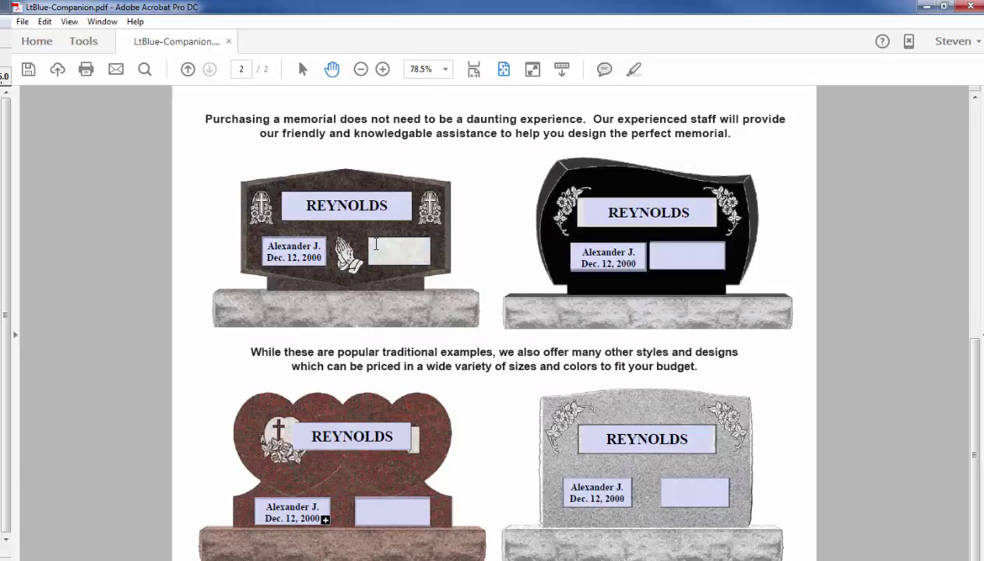
pyautogui.press('Return')
pyautogui.write('Jan. 15, 1999')
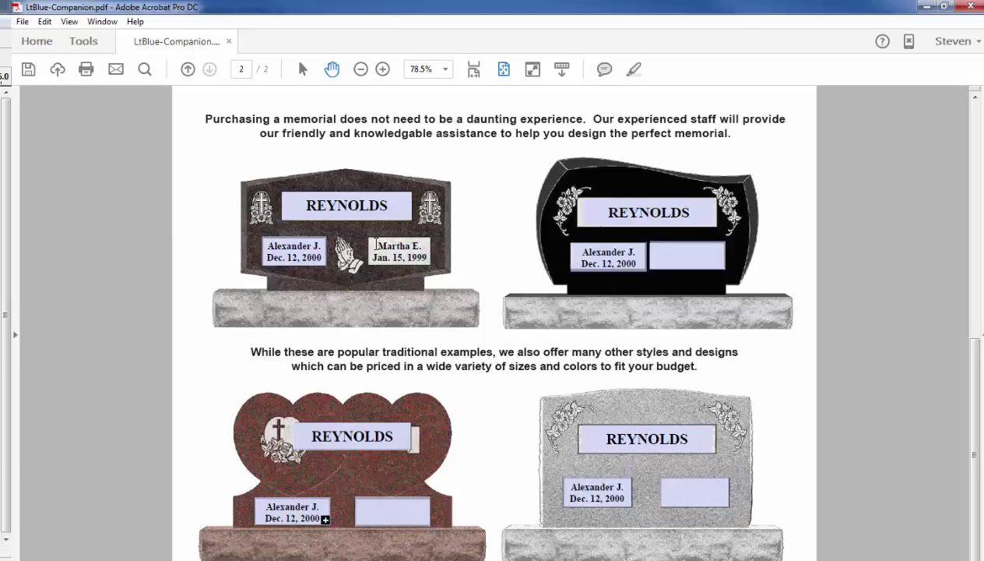
pyautogui.press('Tab')
pyautogui.hotkey('alt', 'Tab')
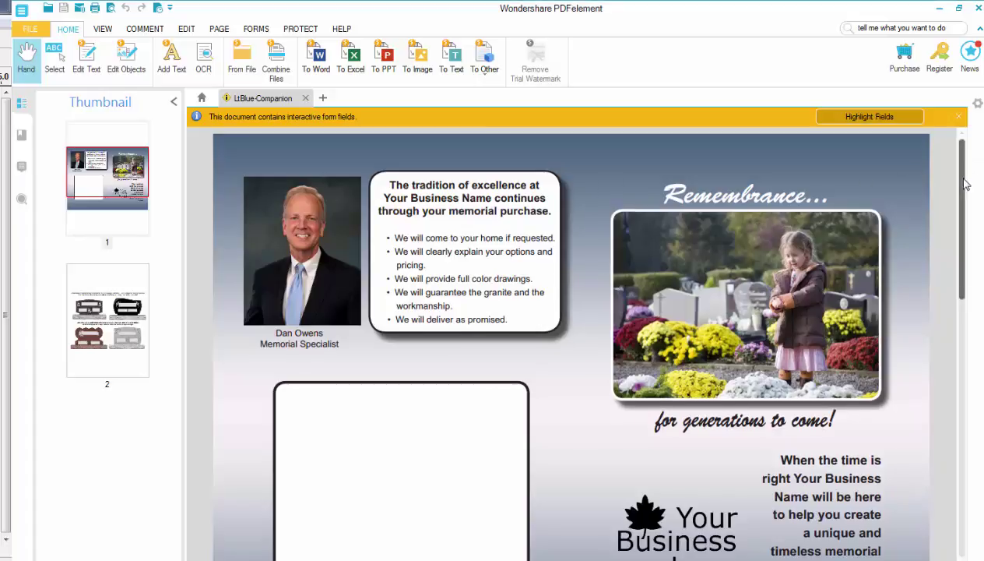
# Step: Delete the 'Your Business Logo' placeholder image and bring up Add Image from the EDIT tab
pyautogui.scroll(-3, 970, 173)
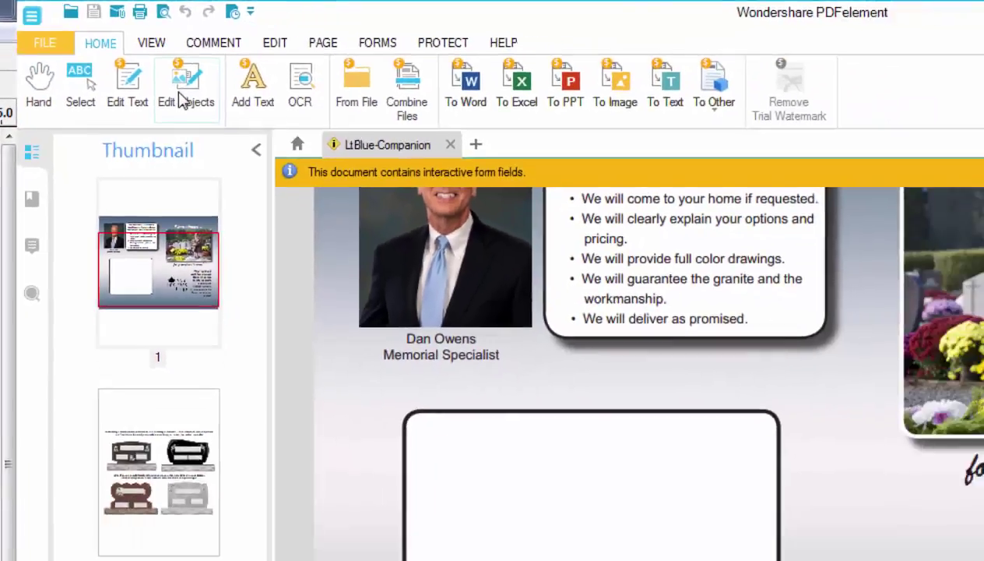
pyautogui.click(352, 183)
pyautogui.click(689, 413)
pyautogui.click(677, 418)
pyautogui.press('Delete')
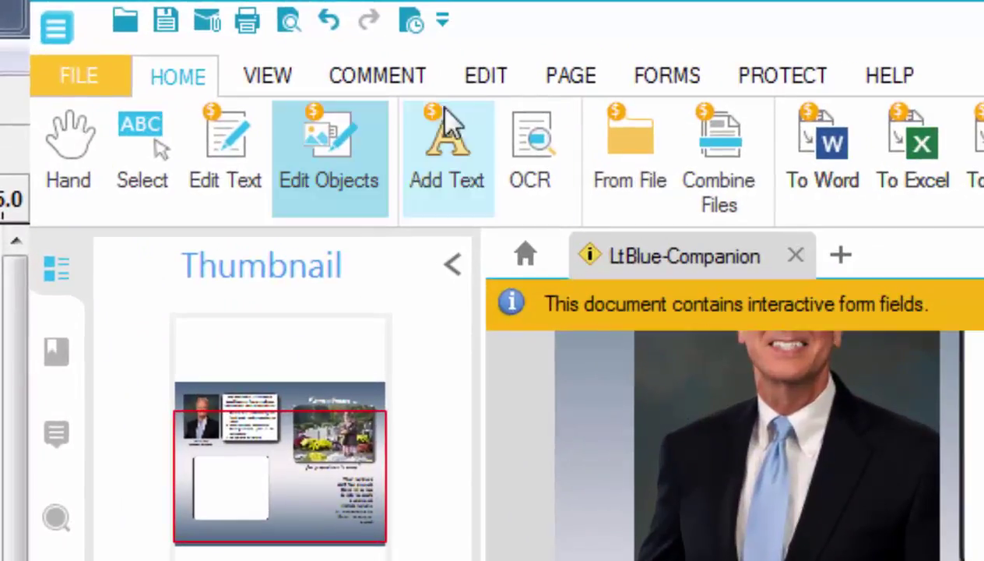
pyautogui.click(493, 80)
pyautogui.click(546, 160)
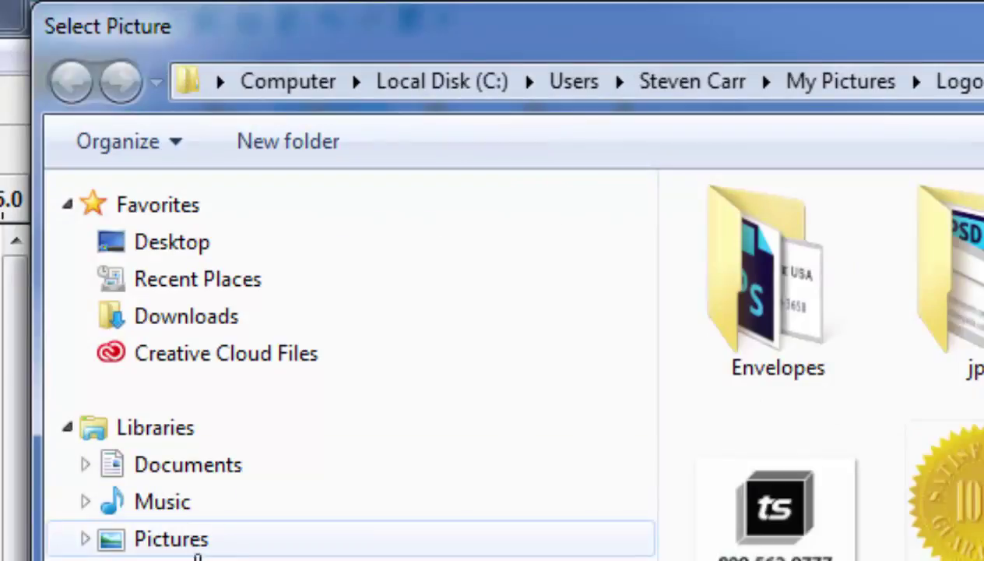
# Step: Insert Initials.png from the Pictures > Logo folder onto page 1
pyautogui.click(193, 545)
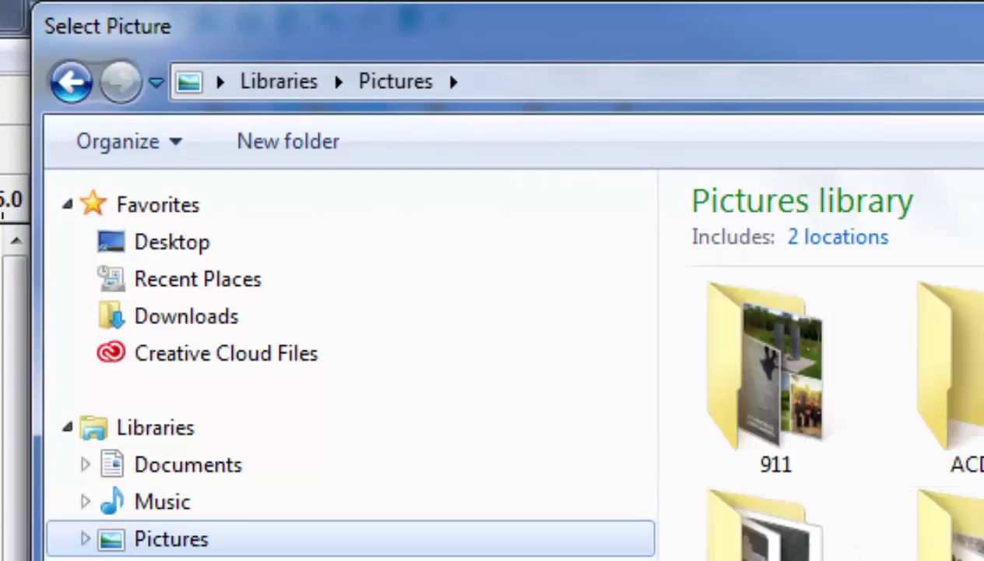
pyautogui.scroll(-3, 818, 390)
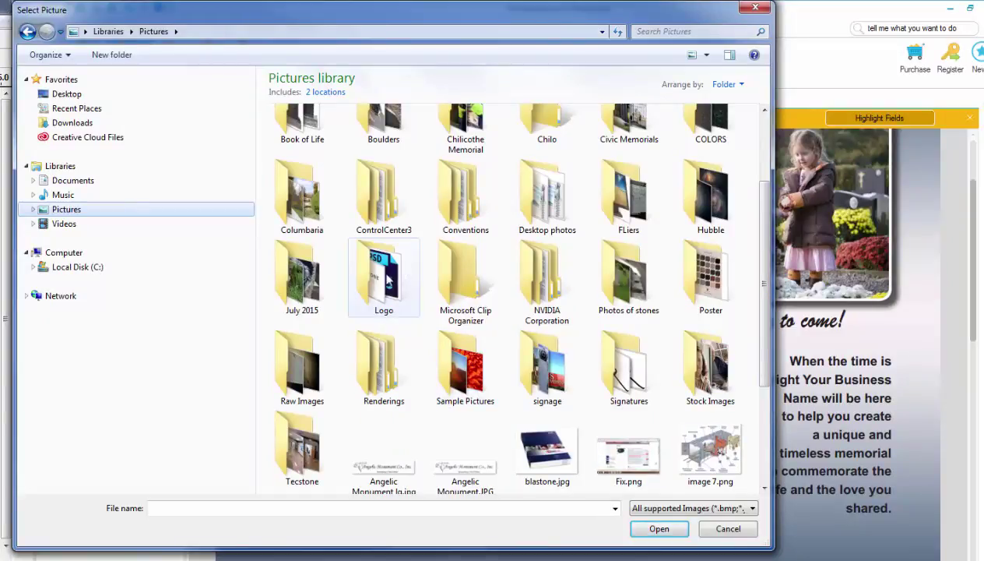
pyautogui.doubleClick(384, 277)
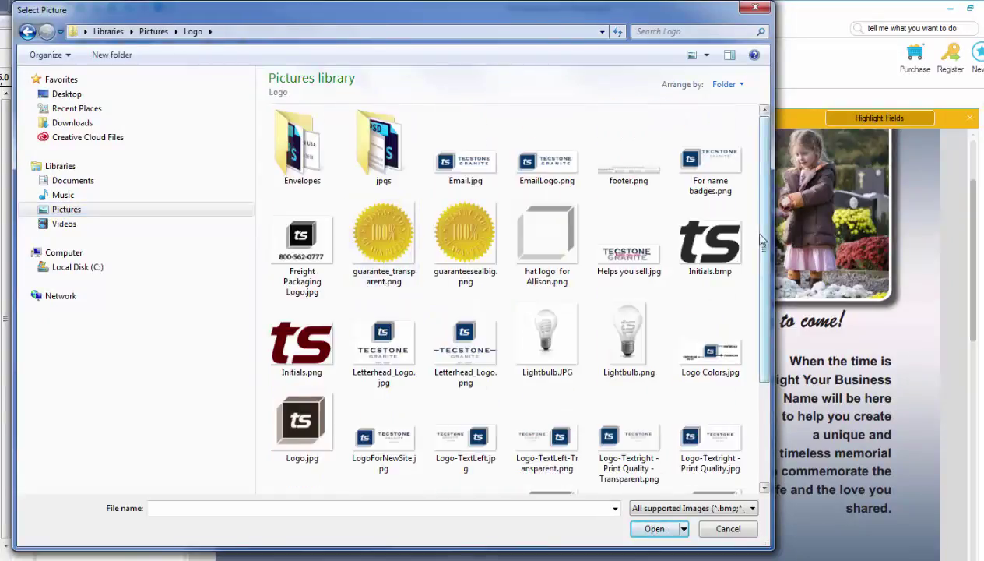
pyautogui.scroll(-1, 390, 300)
pyautogui.doubleClick(302, 290)
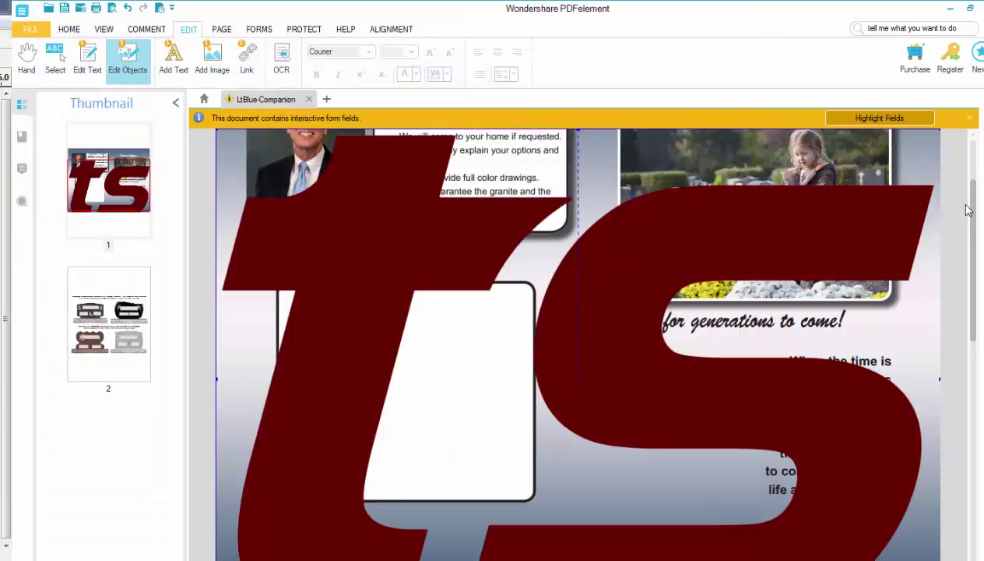
pyautogui.scroll(-3, 968, 210)
# Step: Resize the oversized ts logo down and set it lower right beside the 'When the time is' text
pyautogui.moveTo(835, 278); pyautogui.dragTo(666, 374)
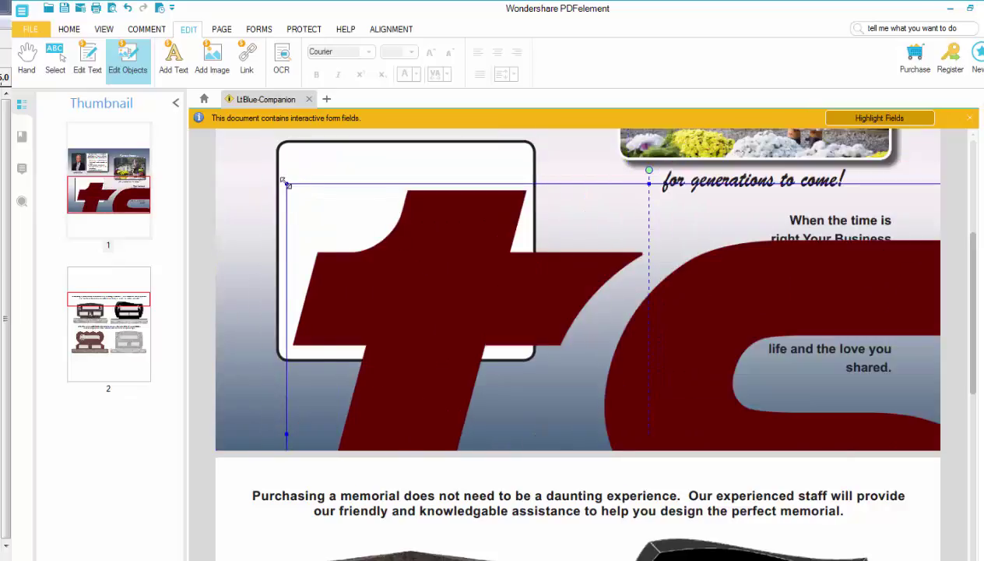
pyautogui.moveTo(286, 184); pyautogui.dragTo(608, 345)
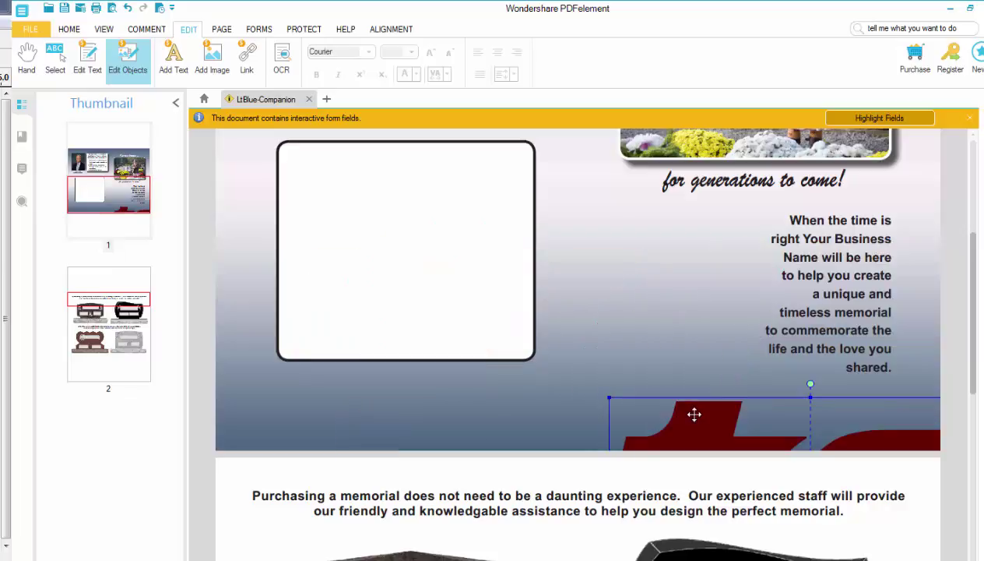
pyautogui.moveTo(698, 419); pyautogui.dragTo(598, 260)
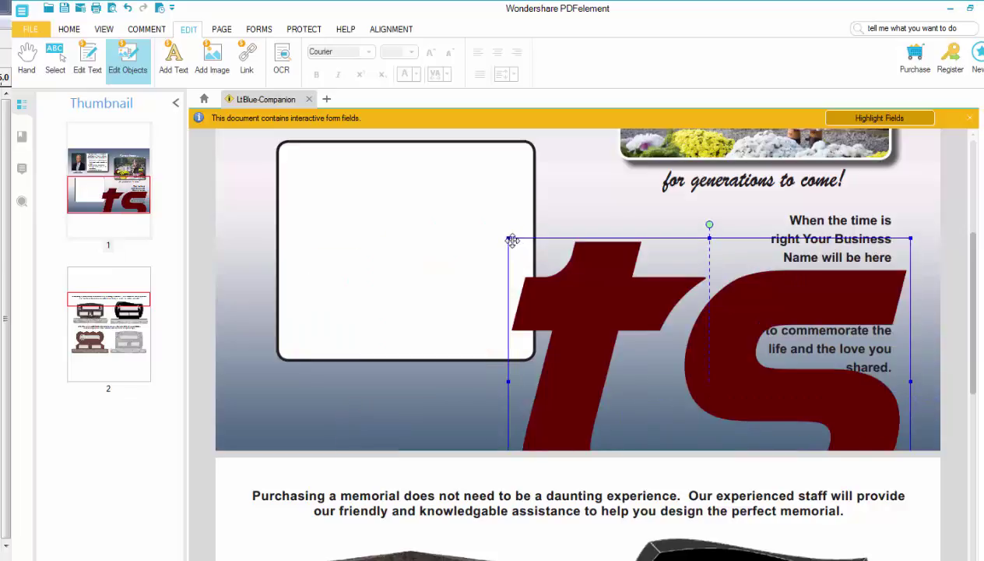
pyautogui.moveTo(507, 237); pyautogui.dragTo(661, 288)
pyautogui.moveTo(747, 319); pyautogui.dragTo(710, 256)
pyautogui.moveTo(622, 239); pyautogui.dragTo(669, 252)
pyautogui.moveTo(739, 294); pyautogui.dragTo(755, 274)
pyautogui.moveTo(697, 318); pyautogui.dragTo(698, 335)
pyautogui.click(891, 194)
pyautogui.scroll(3, 891, 194)
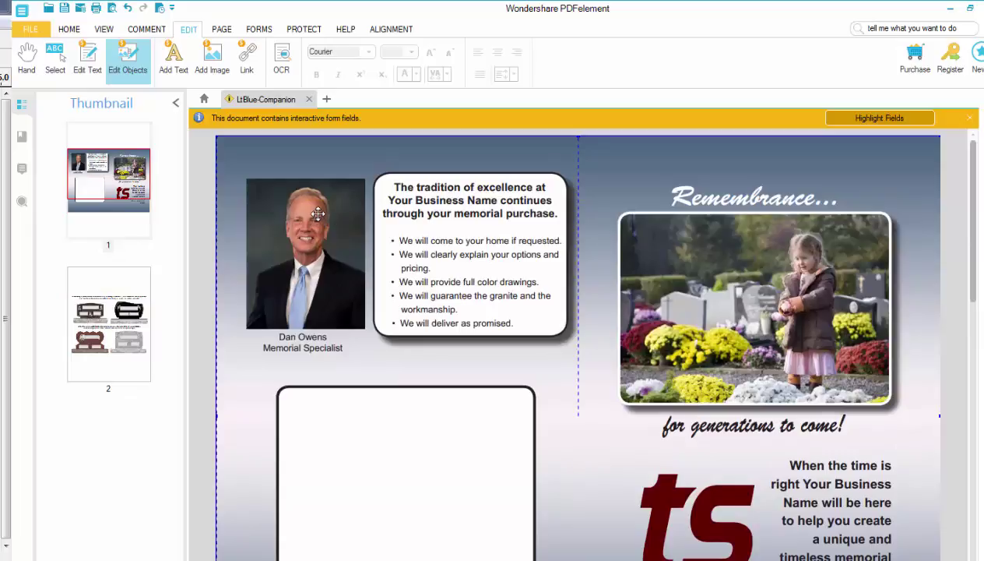
# Step: Delete the specialist's old photo from page 1
pyautogui.click(133, 67)
pyautogui.click(132, 67)
pyautogui.click(320, 202)
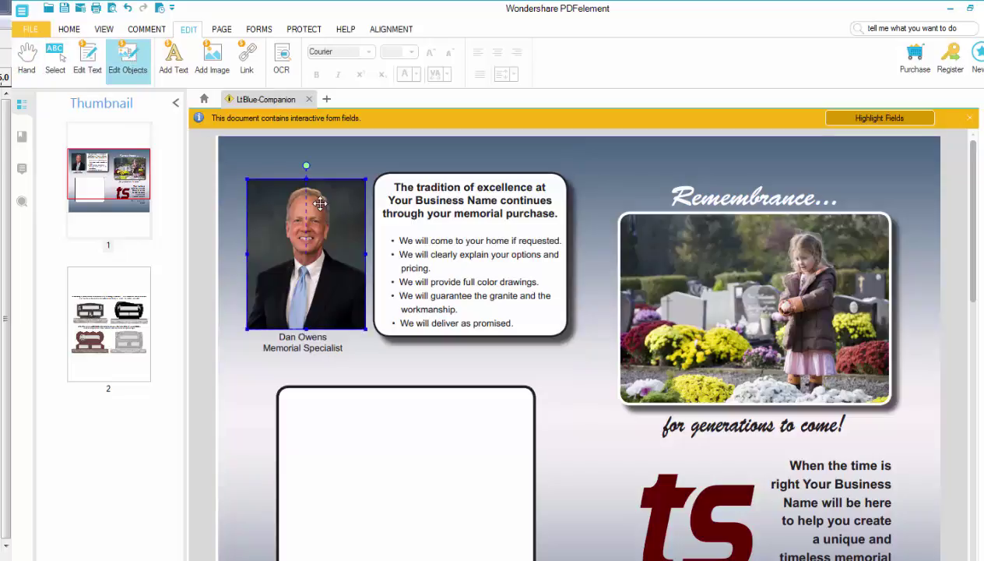
pyautogui.press('Delete')
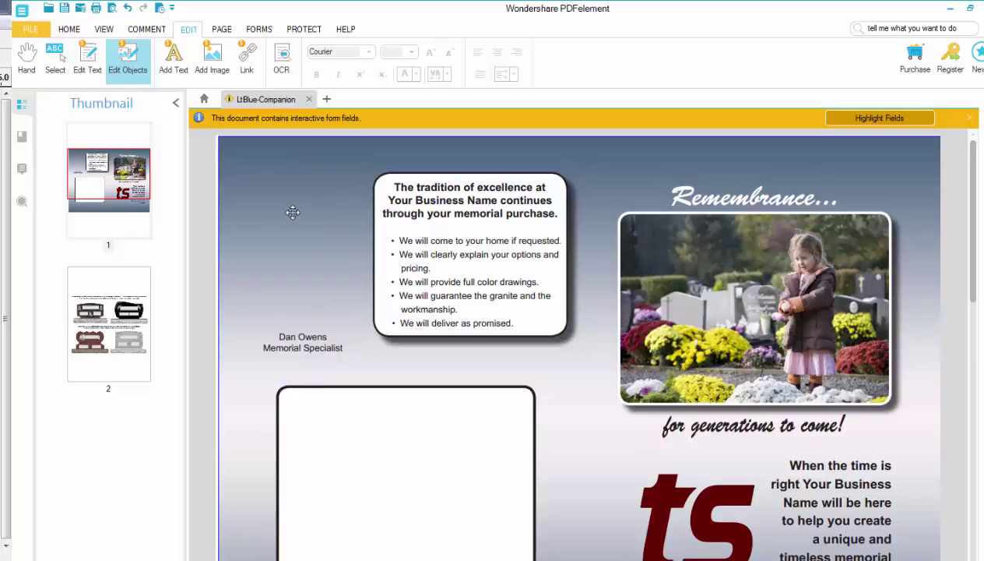
# Step: Insert the new portrait, shrink it and move it into the old photo's spot
pyautogui.click(211, 68)
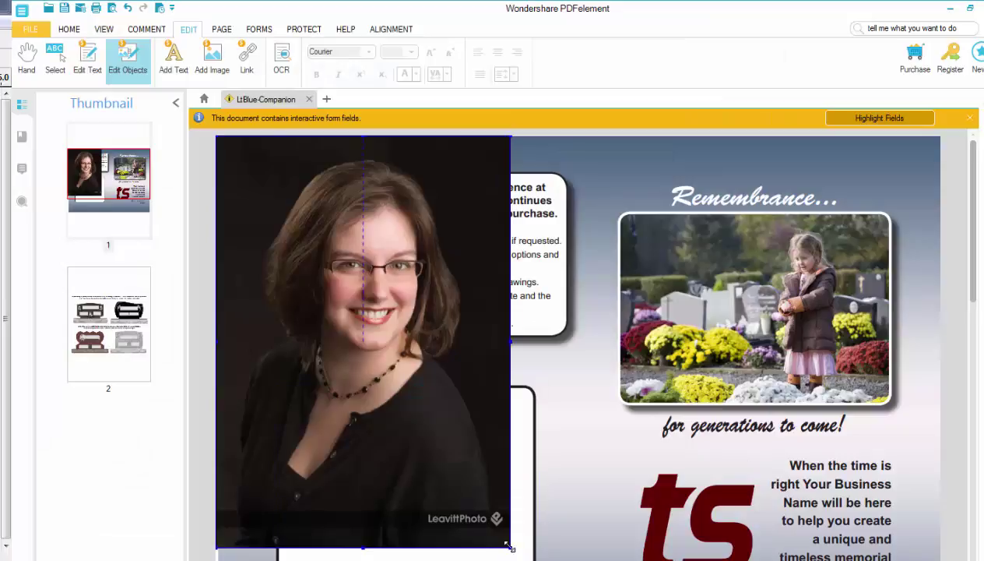
pyautogui.moveTo(509, 547); pyautogui.dragTo(310, 281)
pyautogui.moveTo(292, 222); pyautogui.dragTo(340, 265)
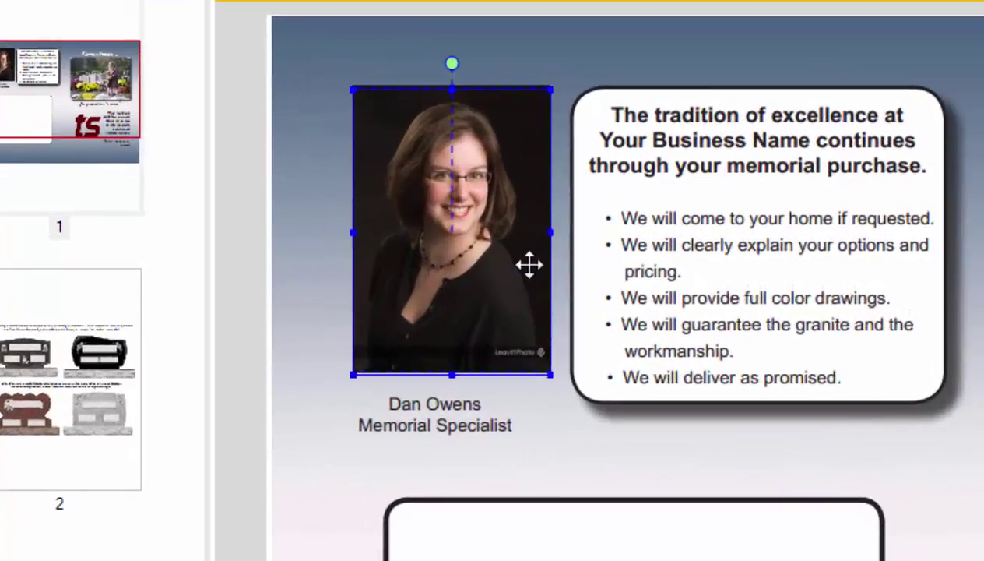
# Step: Replace the caption's old name with the new specialist's name, center-align it, and position it under the photo
pyautogui.click(543, 423)
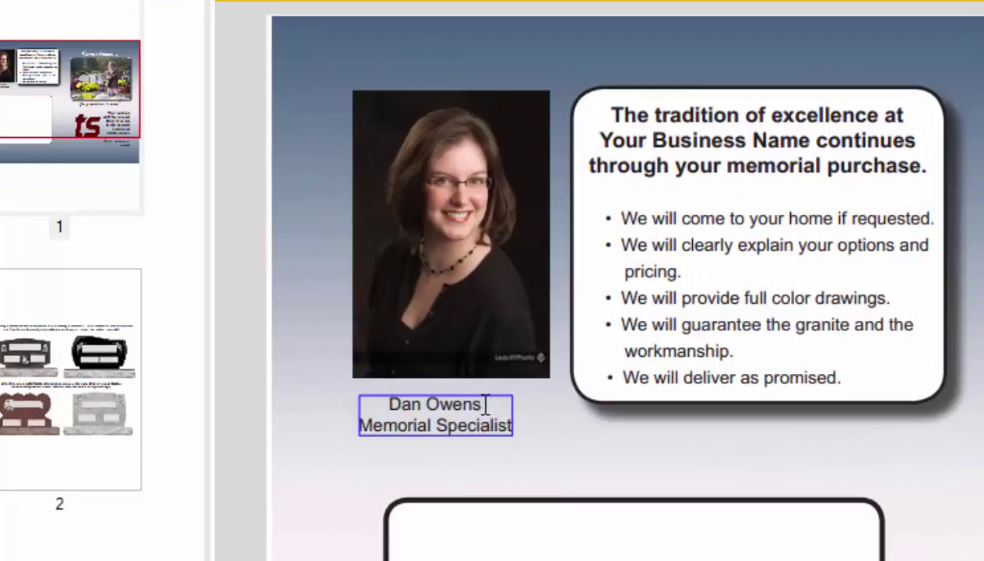
pyautogui.moveTo(482, 402); pyautogui.dragTo(361, 399)
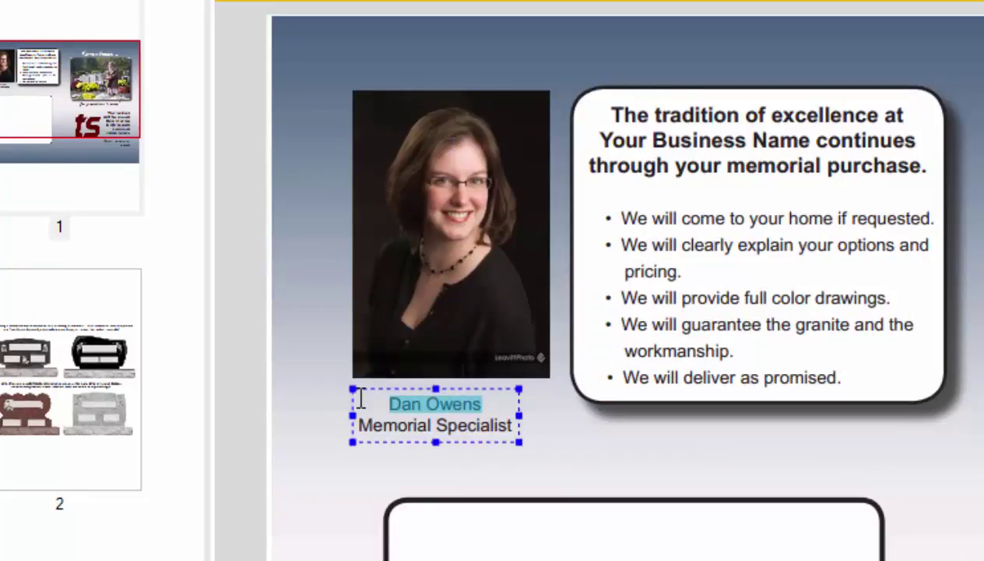
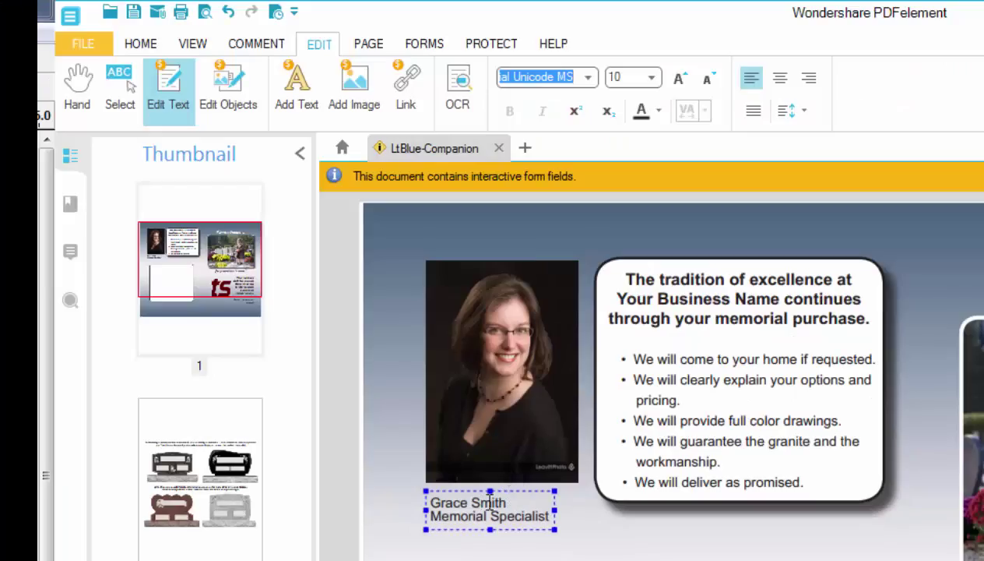
pyautogui.click(422, 404)
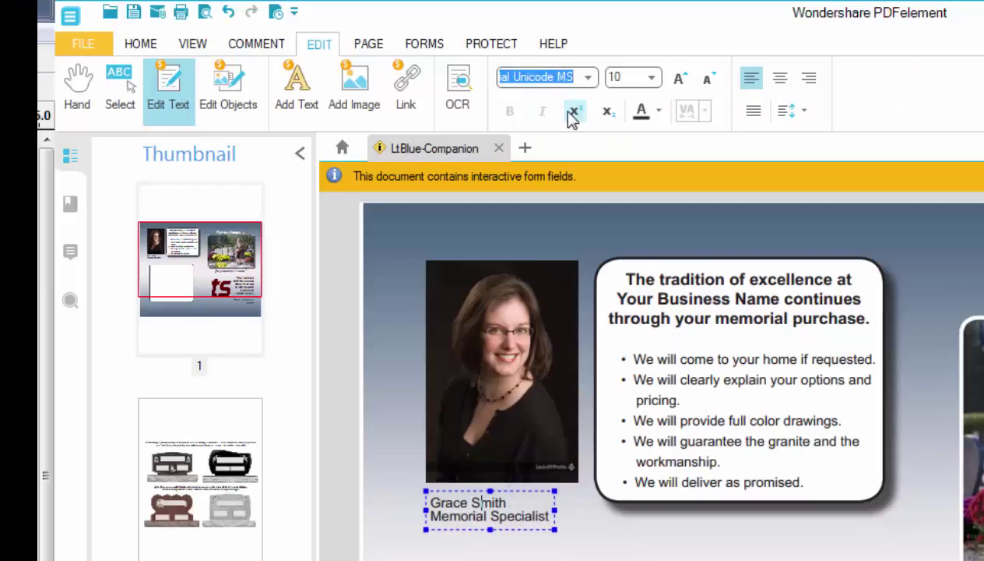
pyautogui.click(780, 80)
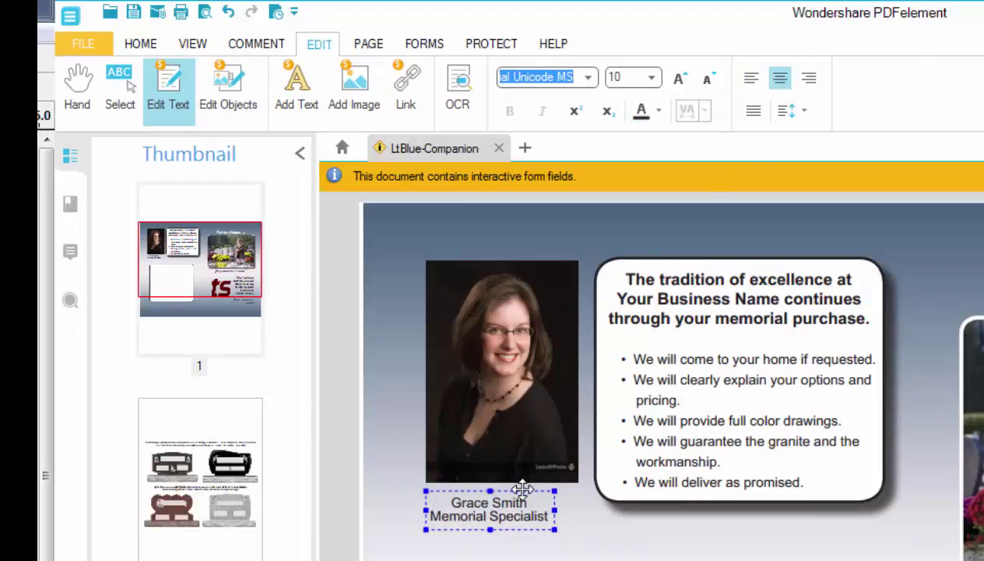
pyautogui.moveTo(523, 489); pyautogui.dragTo(534, 485)
pyautogui.click(580, 535)
pyautogui.scroll(-3, 630, 502)
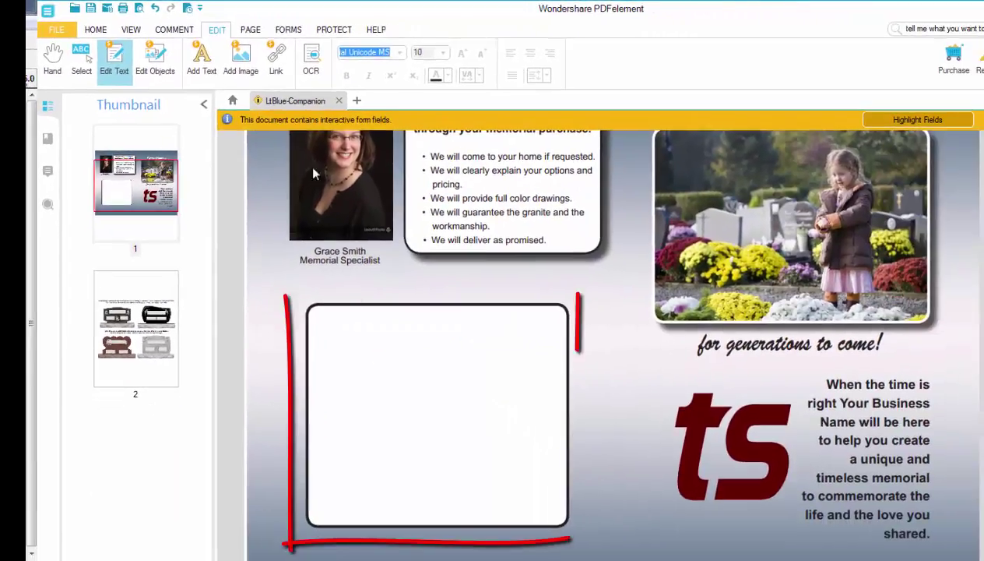
# Step: Add a text box in the white frame with a greeting to the customer, then begin the message with 'It's'
pyautogui.click(147, 93)
pyautogui.click(201, 59)
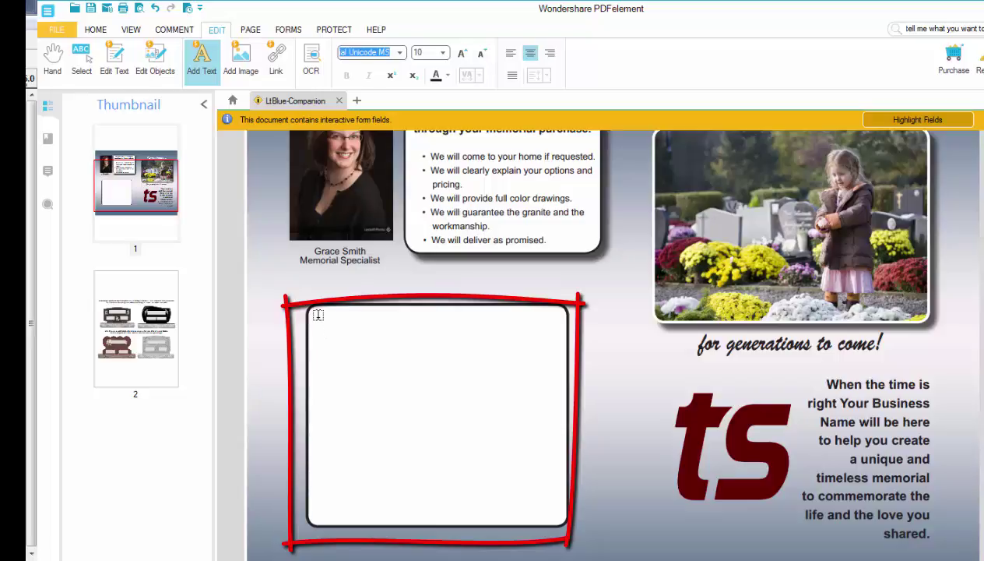
pyautogui.click(332, 336)
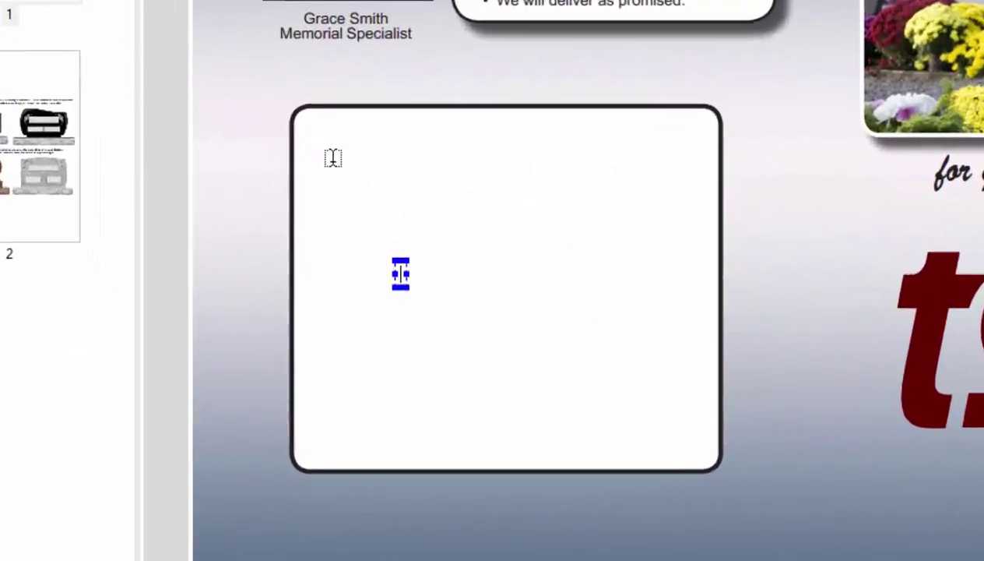
pyautogui.write('Dear')
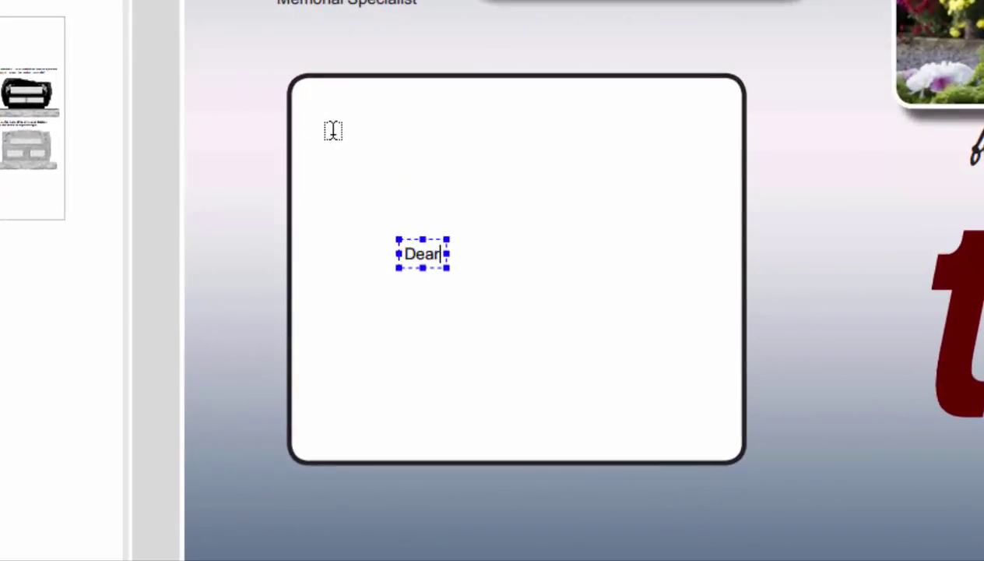
pyautogui.write(' Mrs')
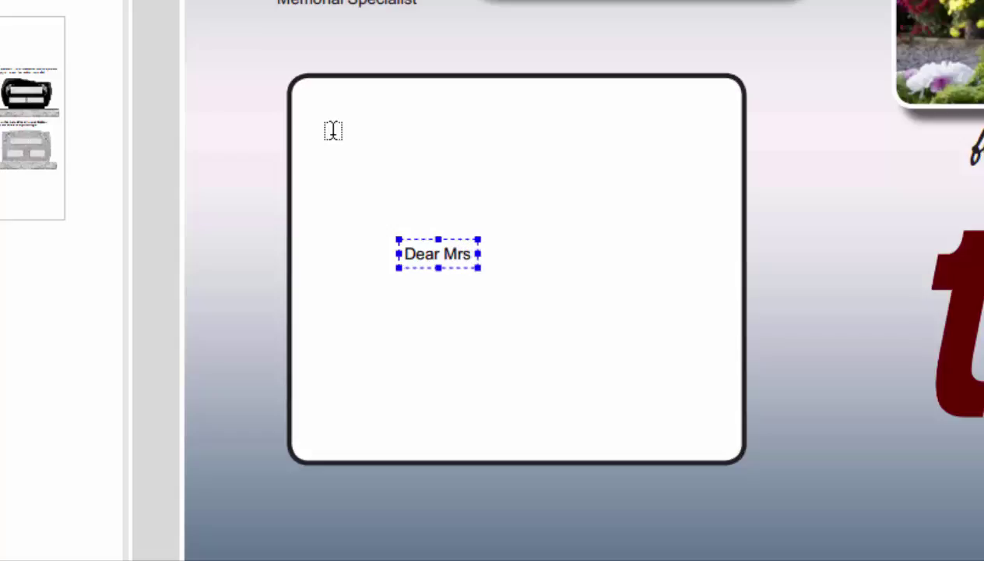
pyautogui.write('. Reynolds')
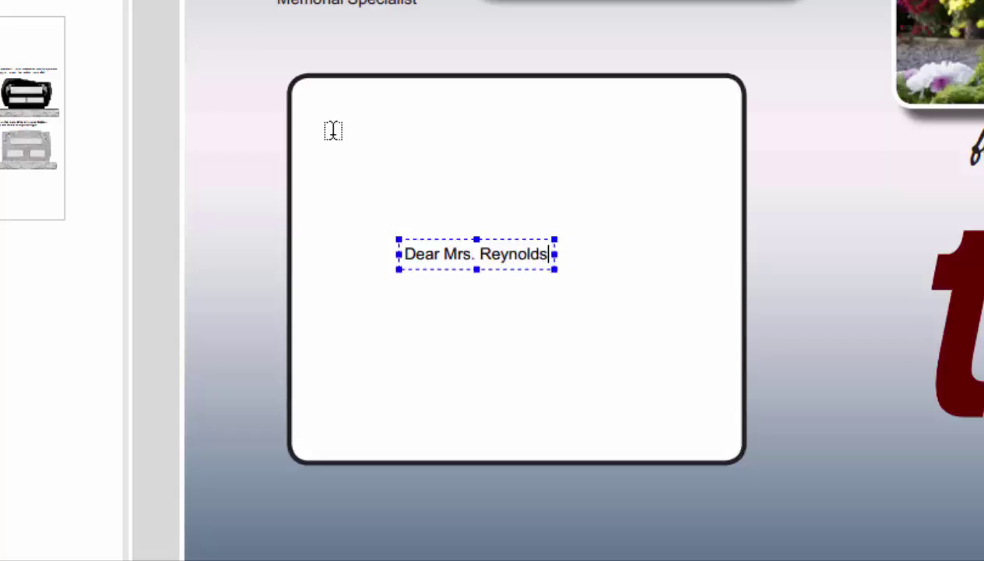
pyautogui.write(',')
pyautogui.press('Return')
pyautogui.press('Return')
pyautogui.write("It's very hard.......")
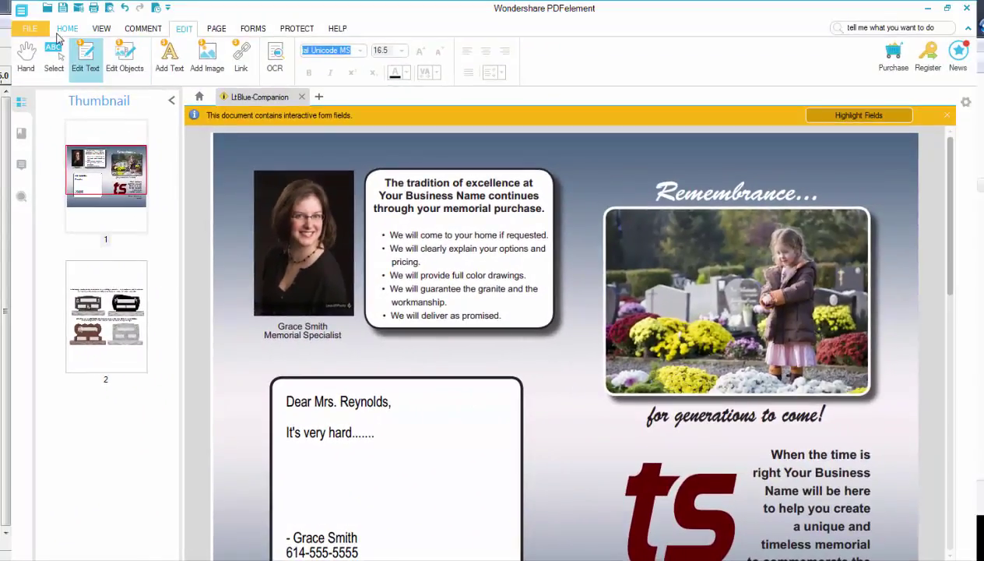
# Step: Choose Save As from the File menu and browse for a folder for the brochure copy
pyautogui.click(65, 31)
pyautogui.click(39, 29)
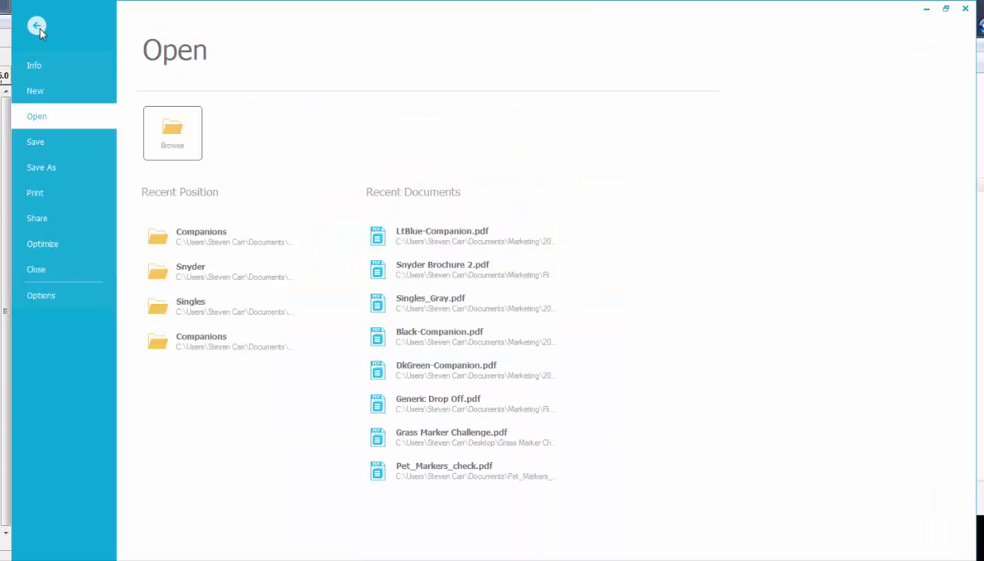
pyautogui.click(47, 168)
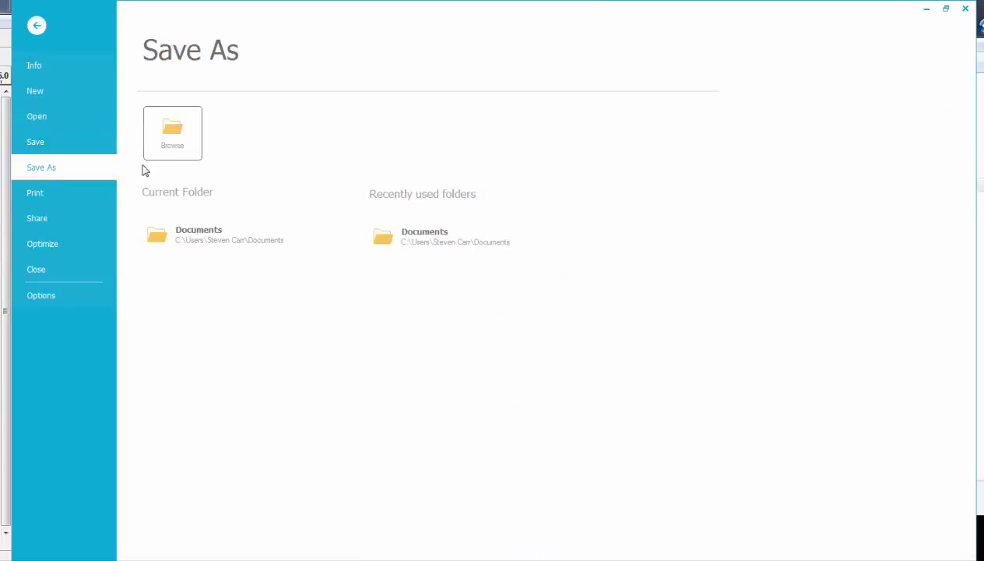
pyautogui.click(171, 135)
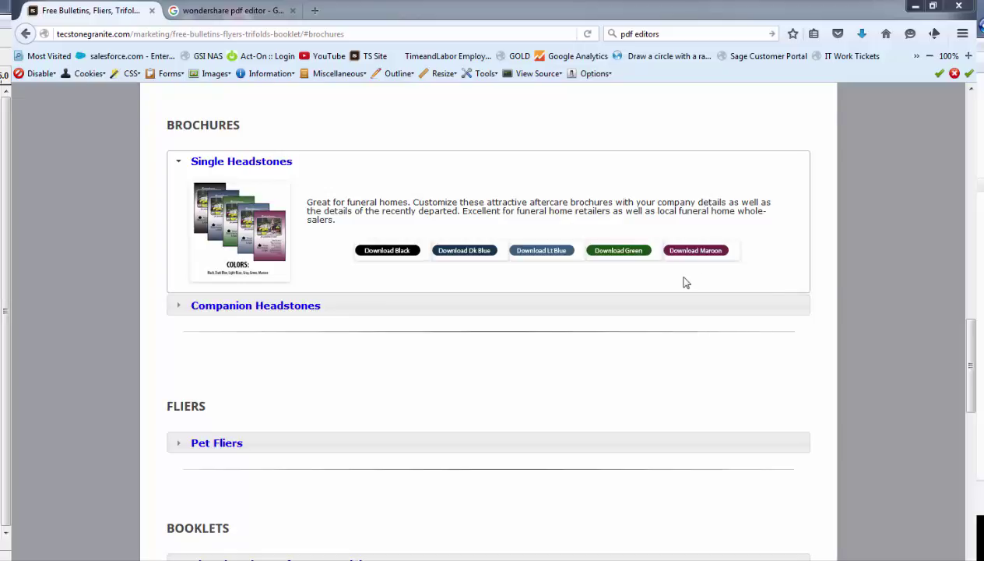
# Step: Go to the Trifolds section and expand the Benches entry to list its colour downloads
pyautogui.scroll(15, 957, 348)
pyautogui.scroll(-3, 691, 294)
pyautogui.click(229, 253)
pyautogui.click(178, 185)
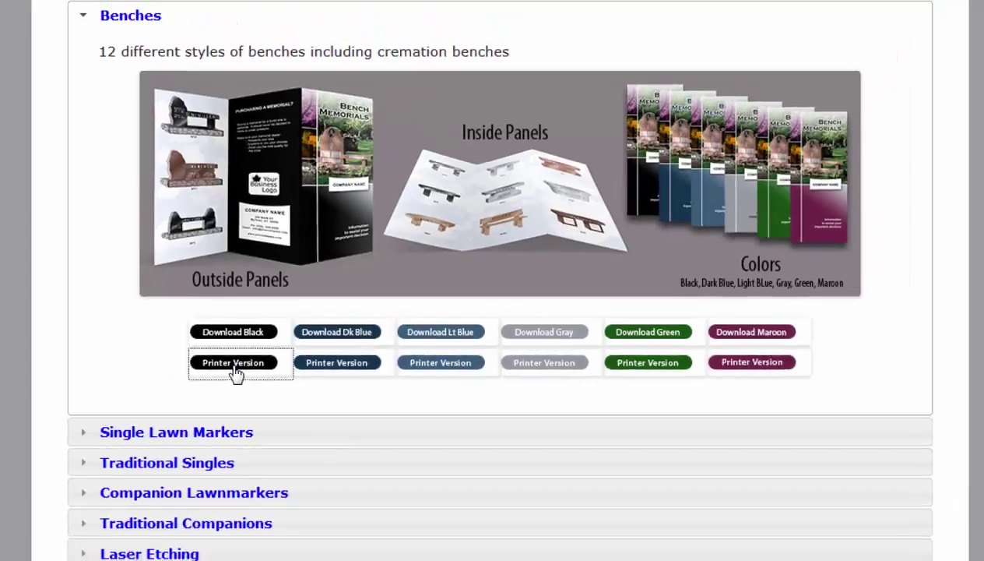
# Step: Open Bench_Black-PRINTER.pdf, the black Benches printer version, in a new tab
pyautogui.click(195, 365)
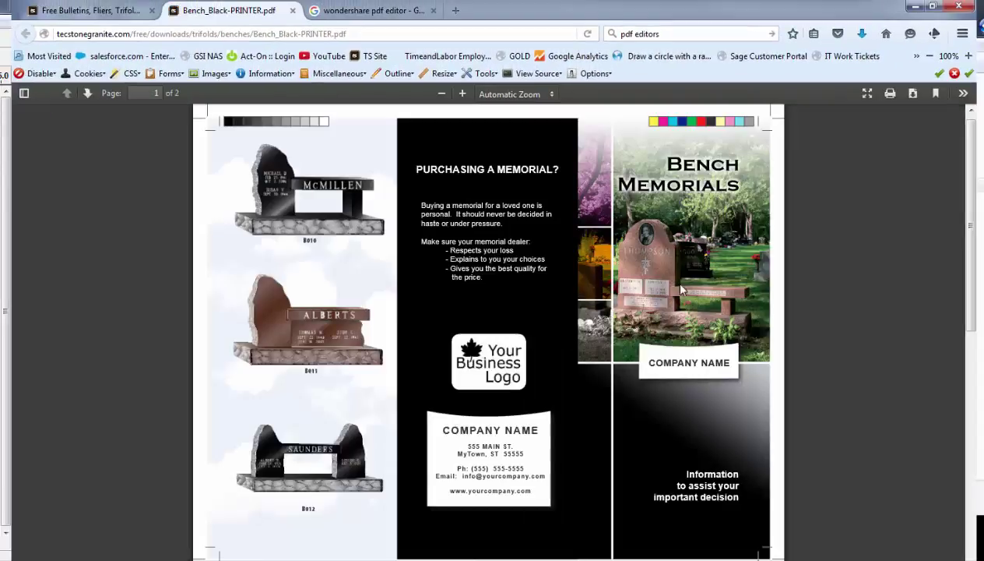